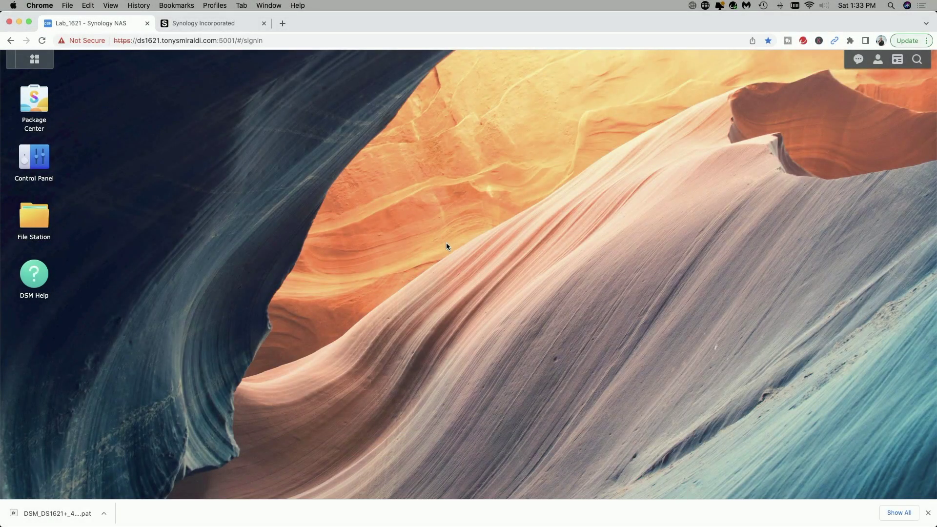
Check Update & Restore: the DS1621+ runs DSM 7.0.1-42218 Update 3 and reports up-to-date.
click(34, 156)
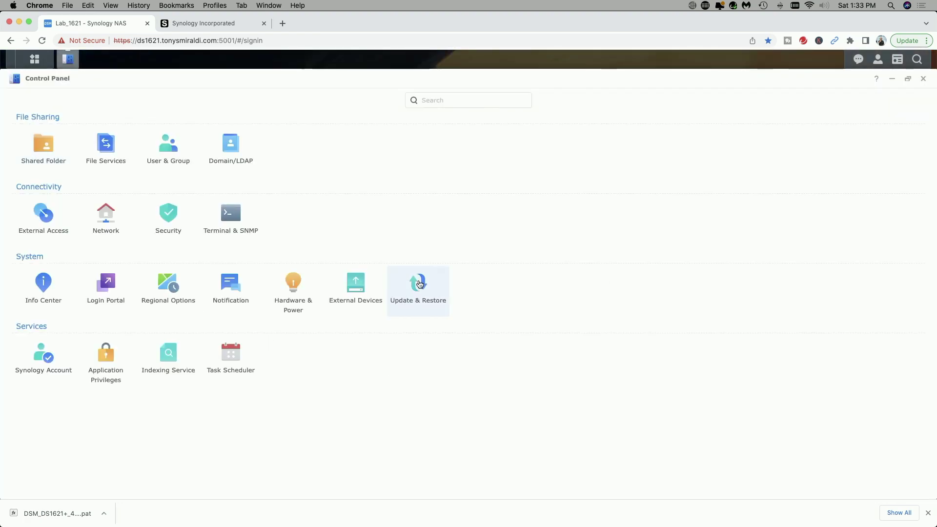
click(418, 283)
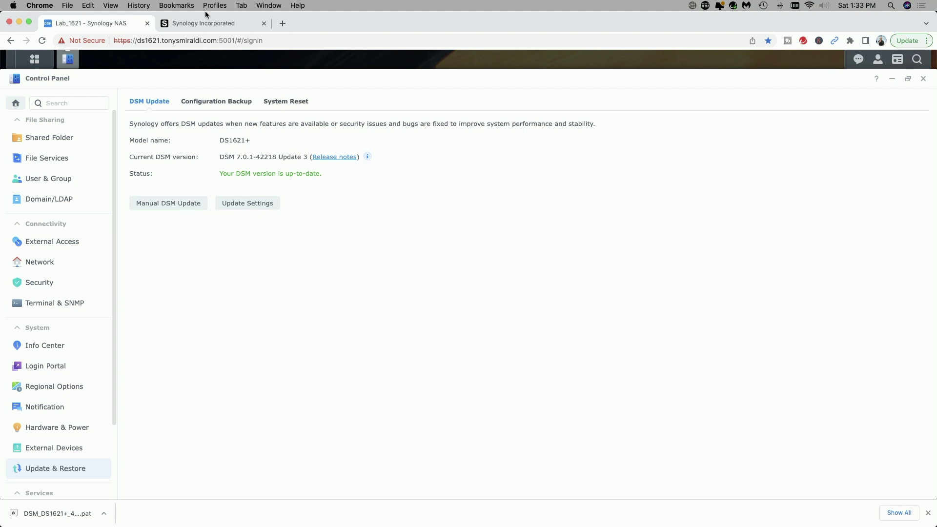
click(215, 24)
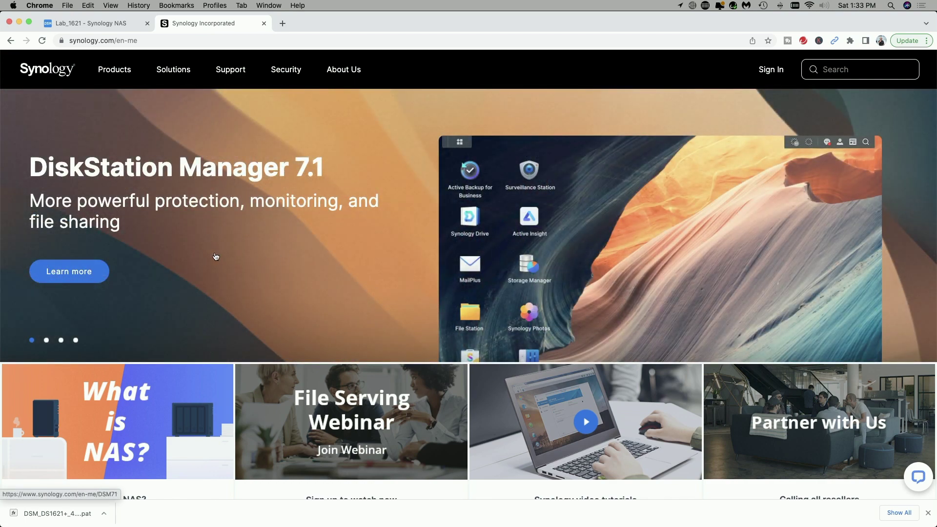
Go from the DiskStation Manager 7.1 page to the DSM 7.1 Download Center.
click(68, 270)
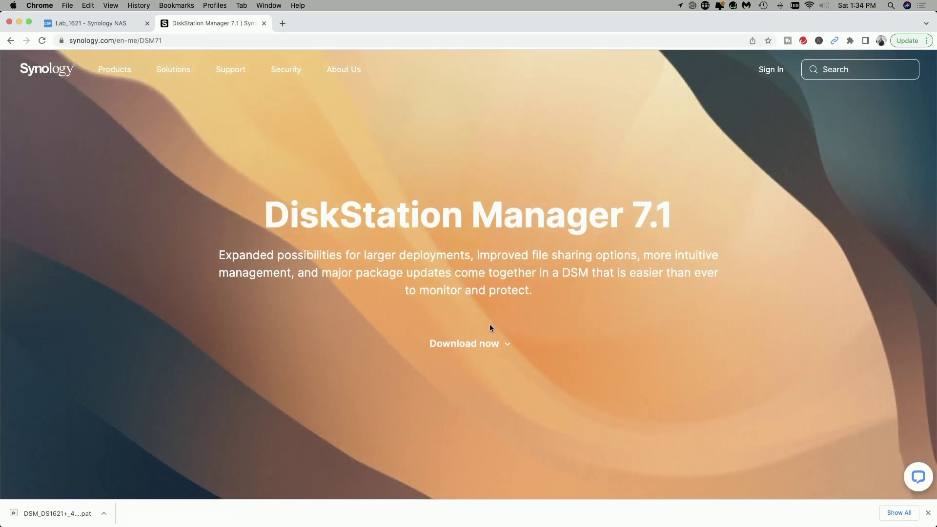
click(472, 344)
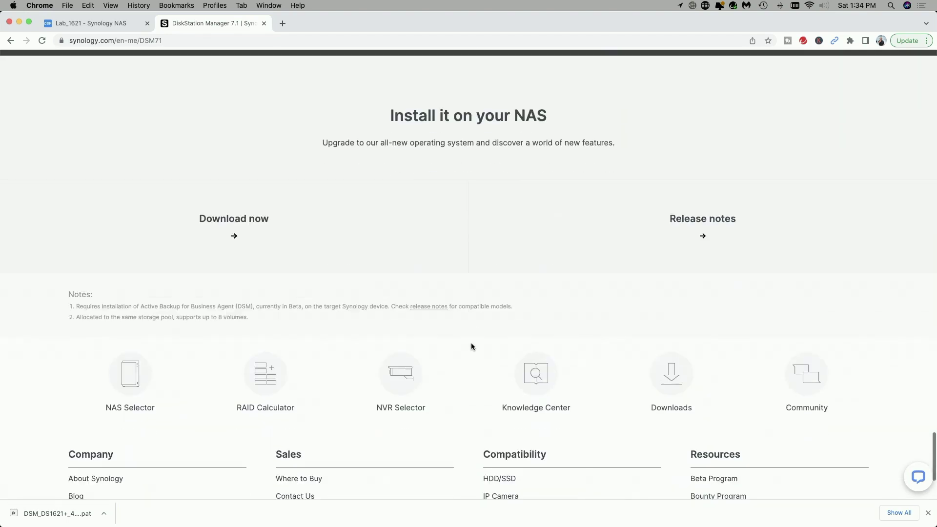
click(227, 214)
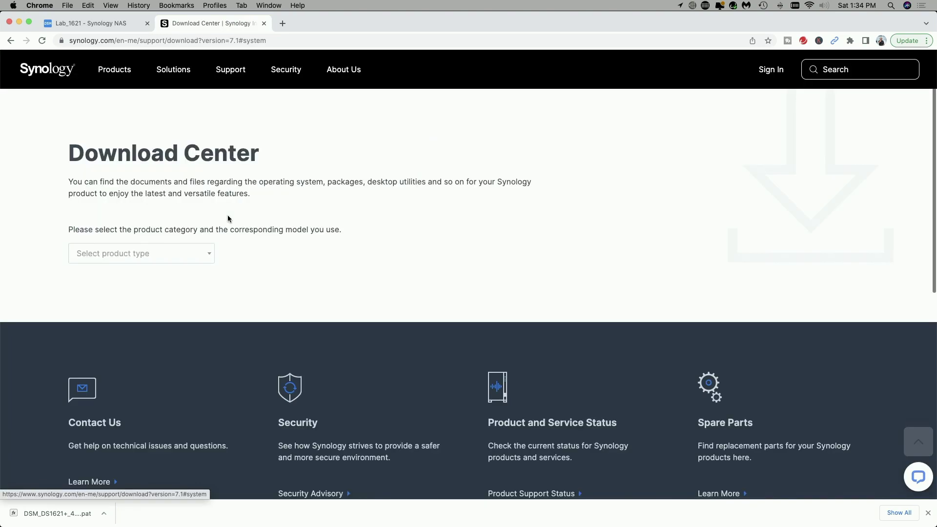
Choose NAS as the product type, search 'ds1621' and select the DS1621+ model.
click(209, 253)
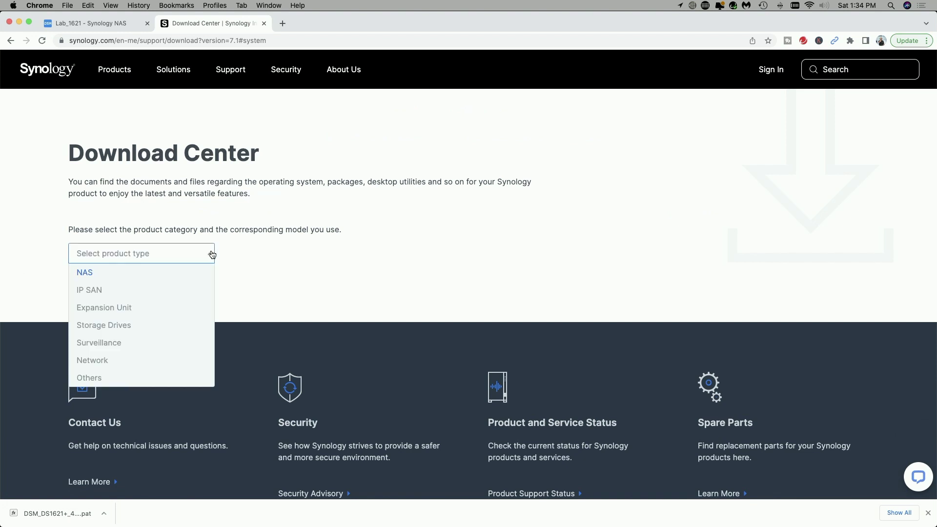
click(90, 274)
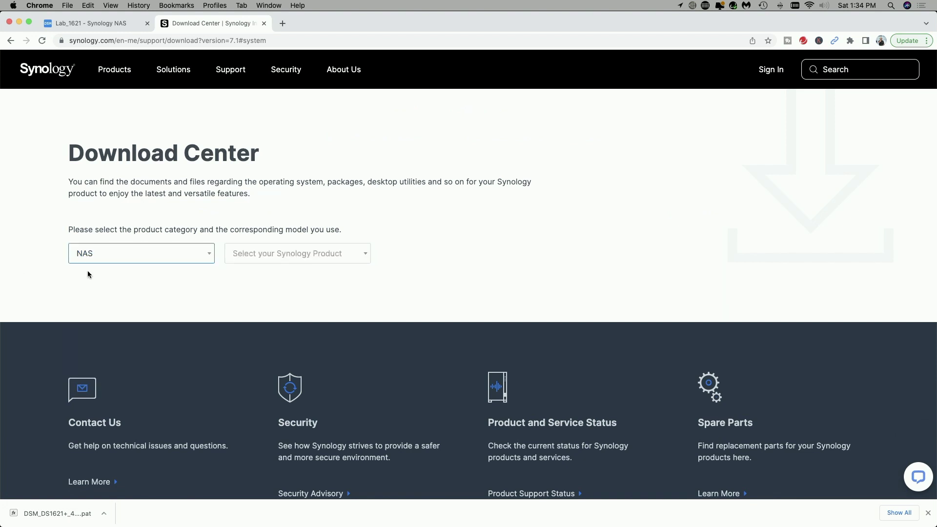
click(364, 257)
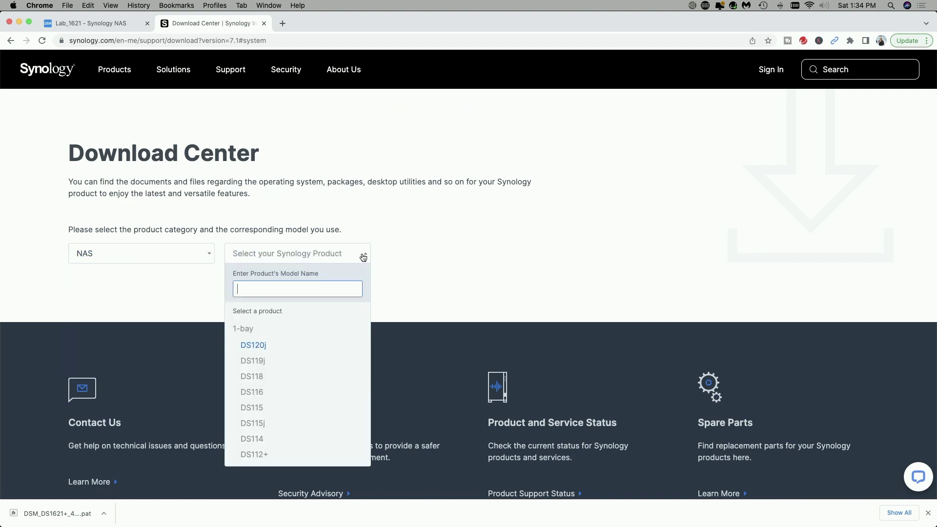
text(ds16)
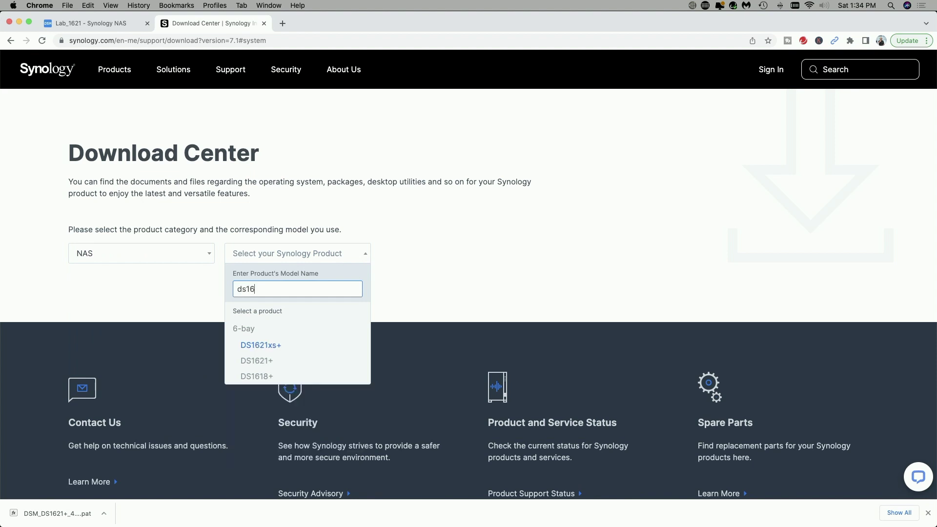
text(21)
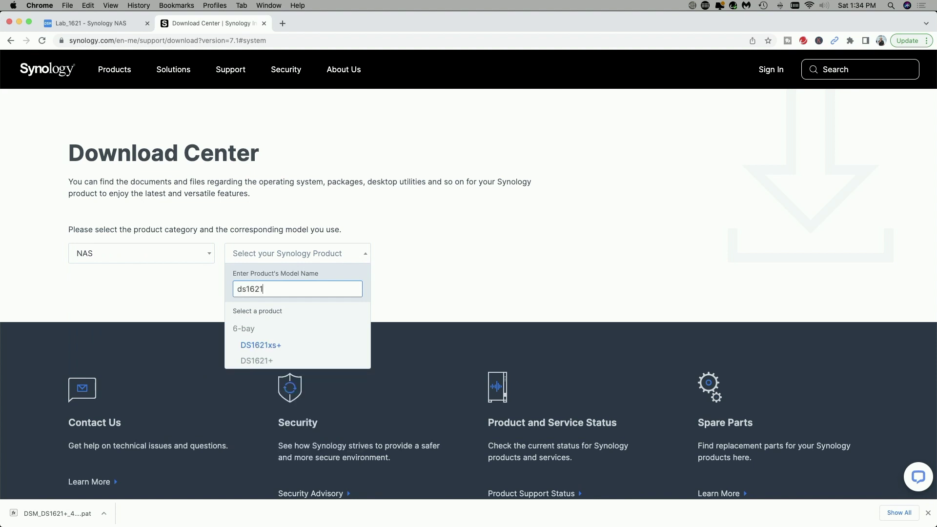
click(258, 361)
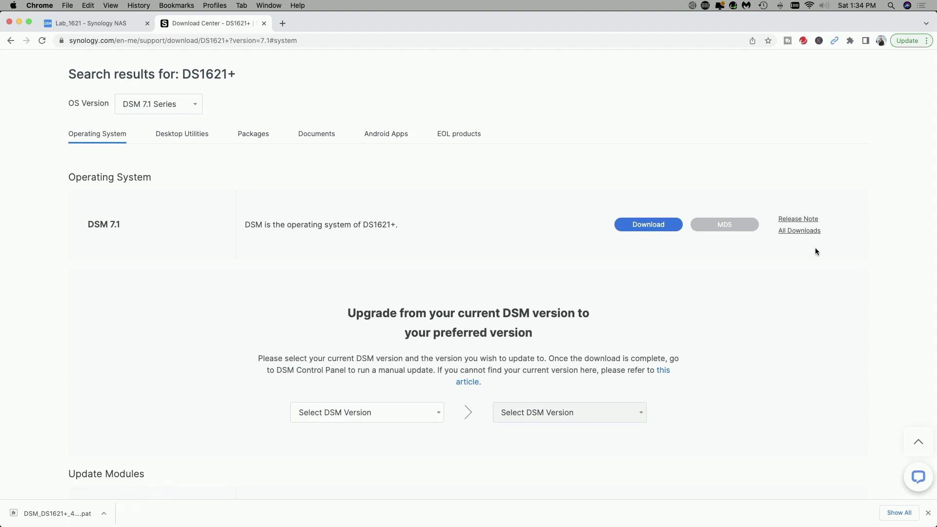
Read the DS1621+ DSM 7.1 release notes, then download the DSM 7.1 .pat file.
click(795, 218)
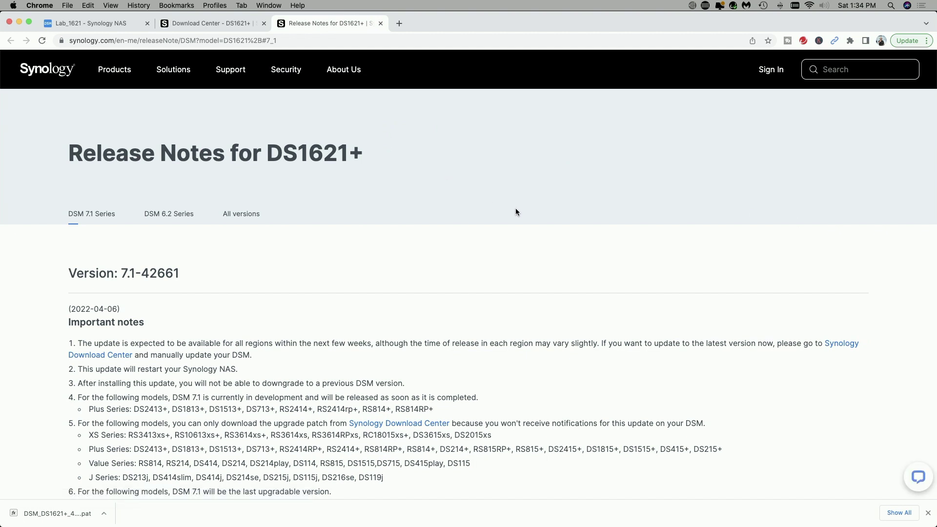
scroll(515, 208, down, 3)
scroll(516, 211, down, 5)
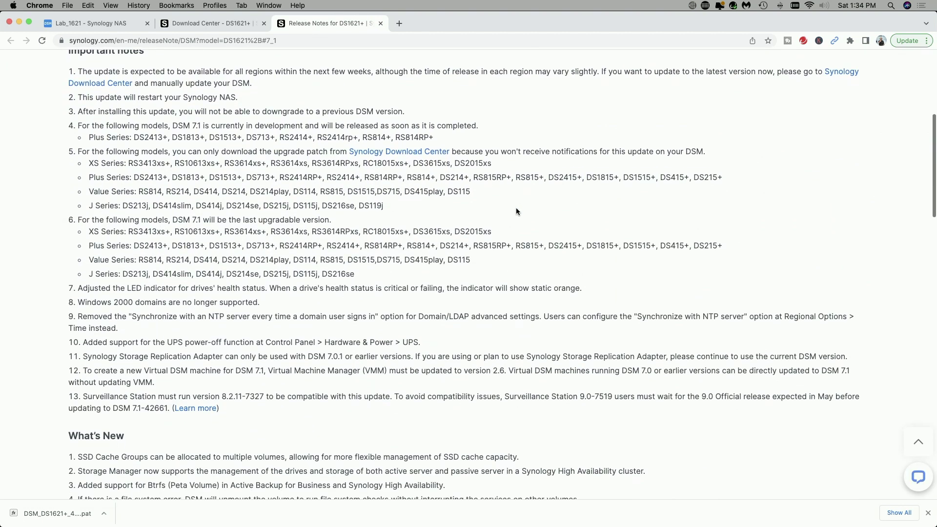
scroll(516, 209, up, 10)
click(380, 23)
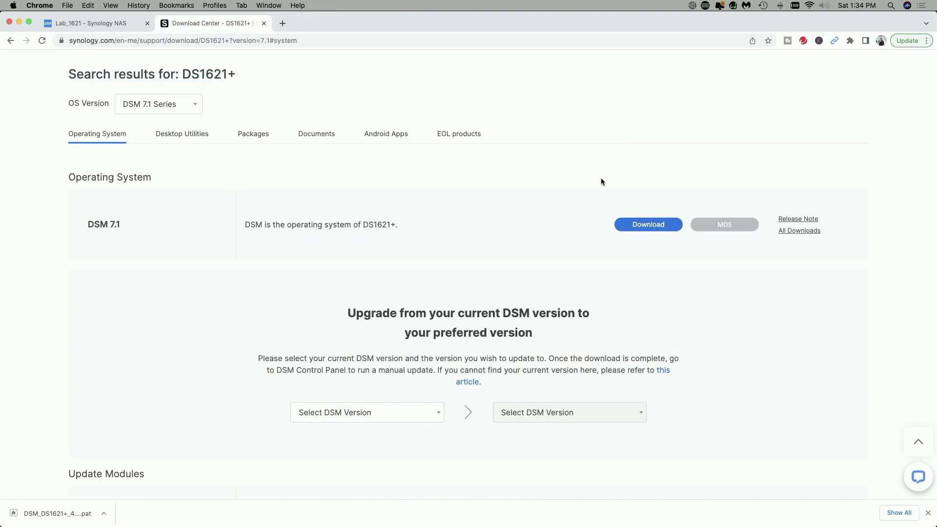
click(642, 225)
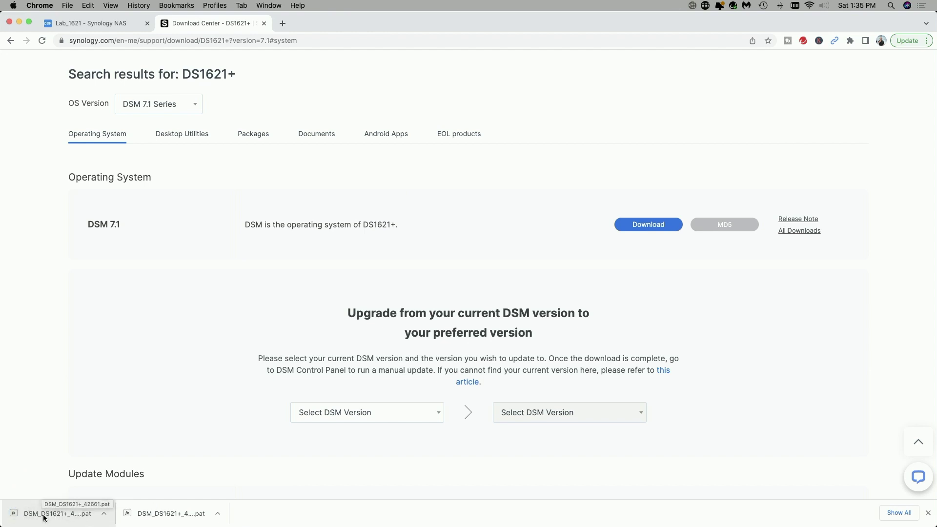
click(83, 23)
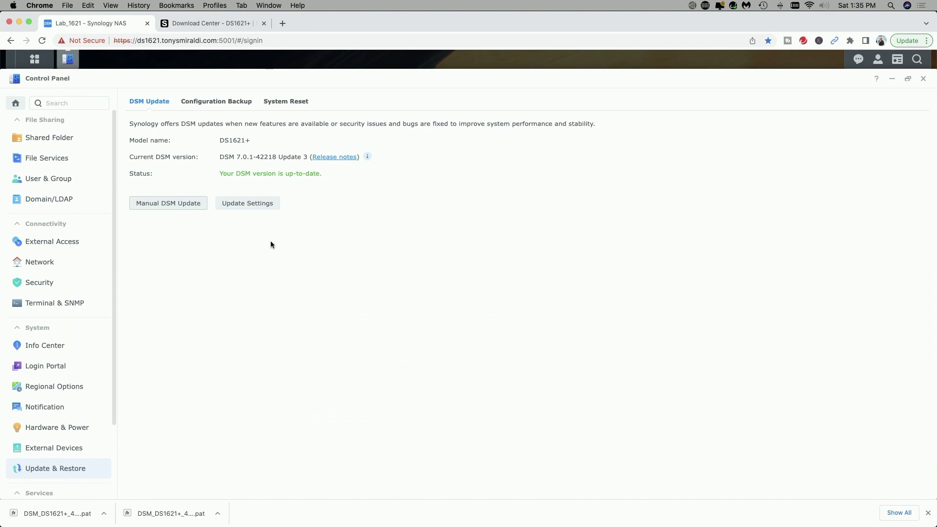
Upload DSM_DS1621+_42661.pat from Downloads through Manual DSM Update.
click(166, 203)
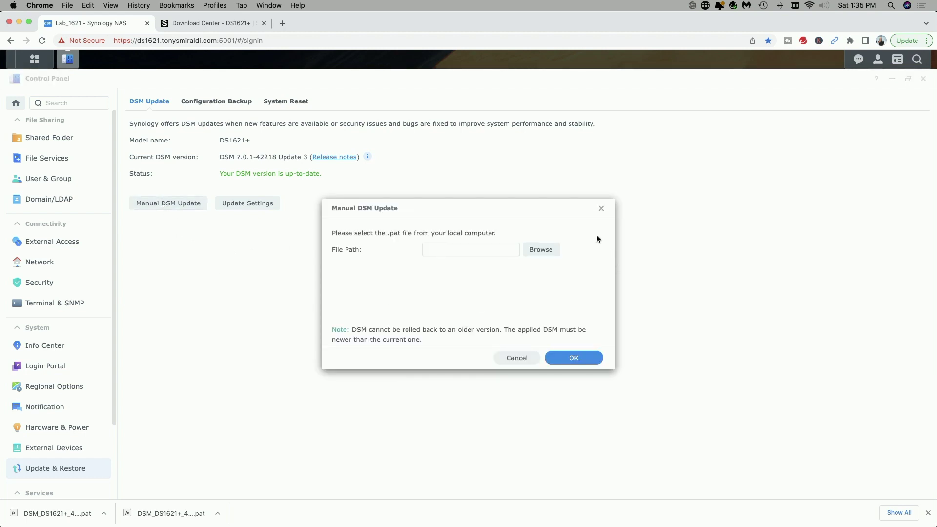
click(545, 251)
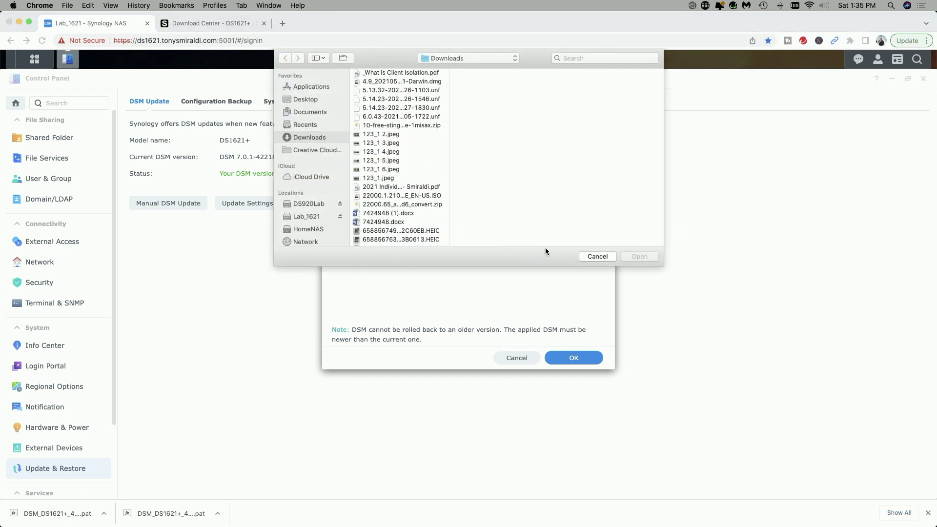
scroll(396, 182, down, 15)
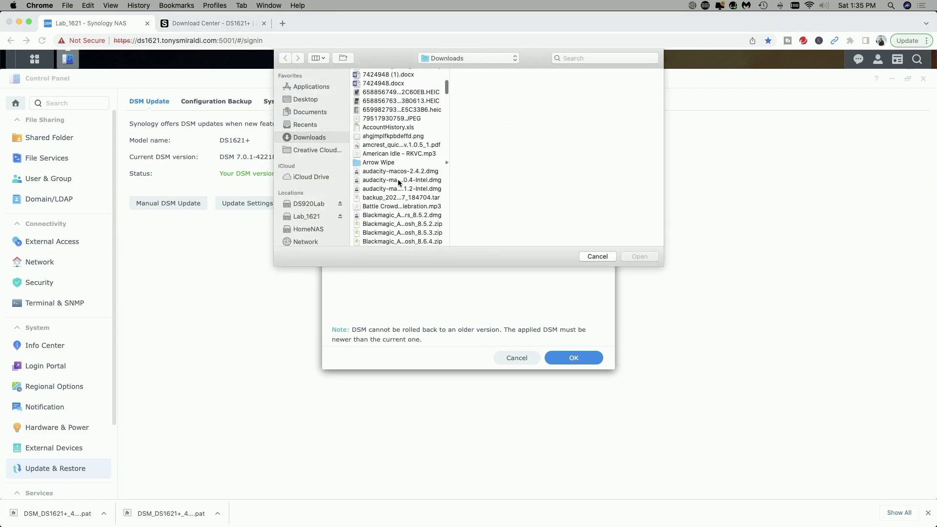
scroll(399, 183, down, 15)
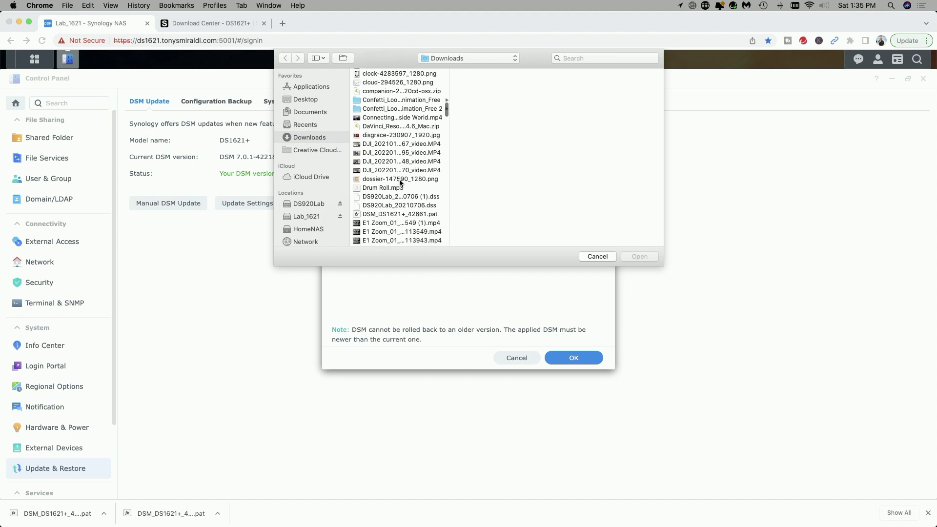
click(380, 187)
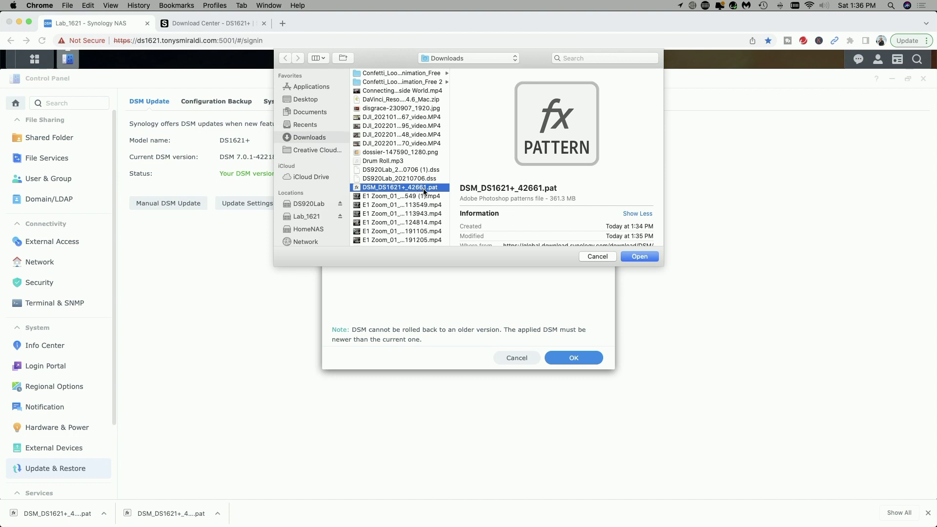
click(645, 255)
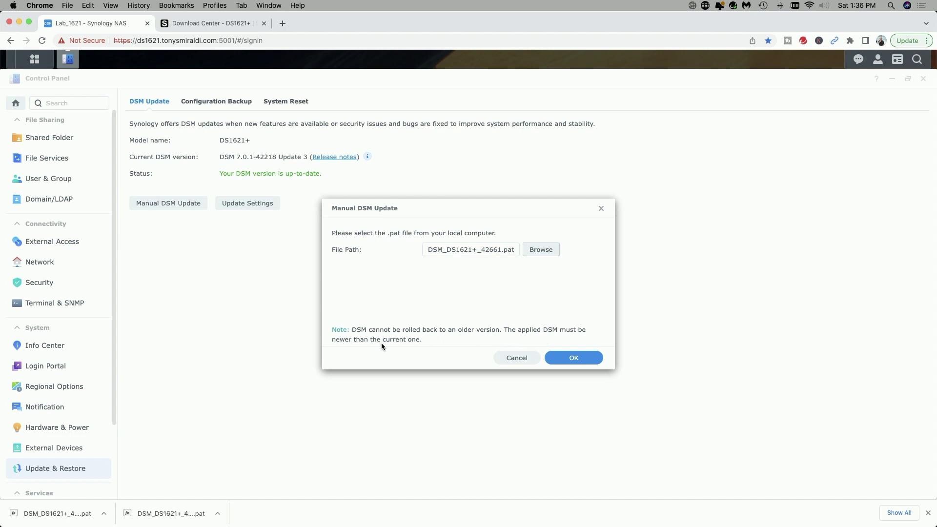
click(579, 359)
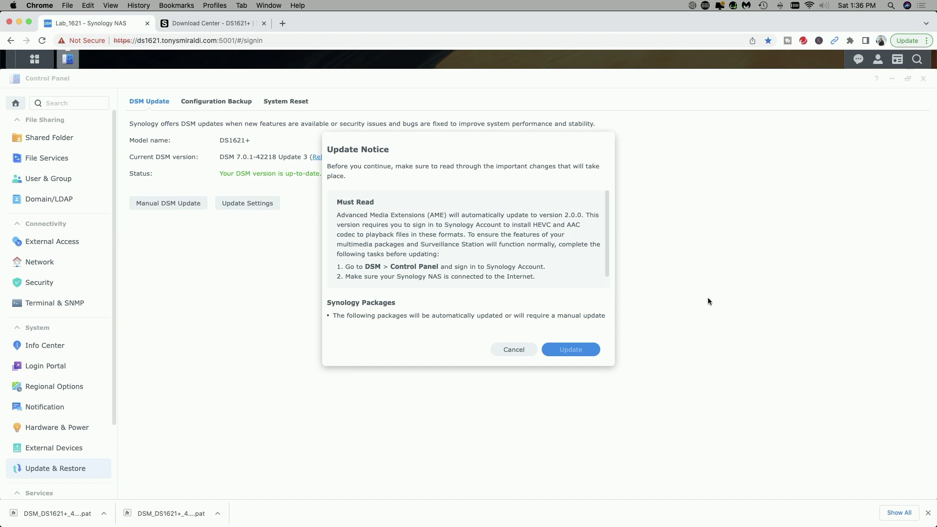
Read the Update Notice and tick 'I understand and agree to update the system'.
scroll(492, 231, down, 1)
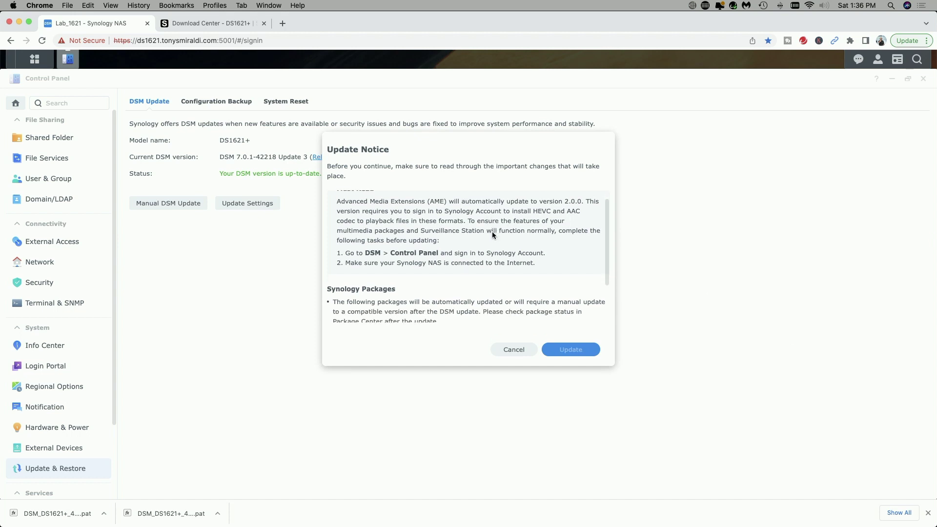
scroll(492, 235, down, 1)
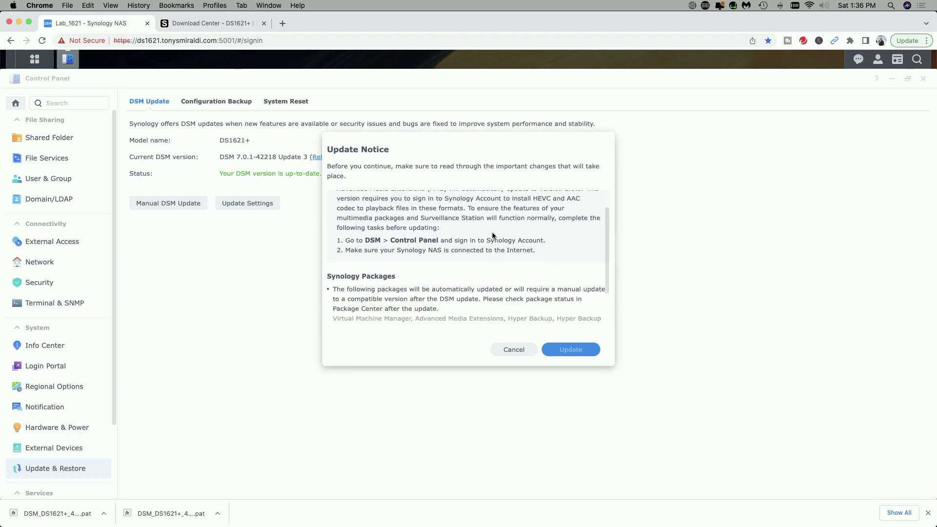
scroll(491, 235, up, 1)
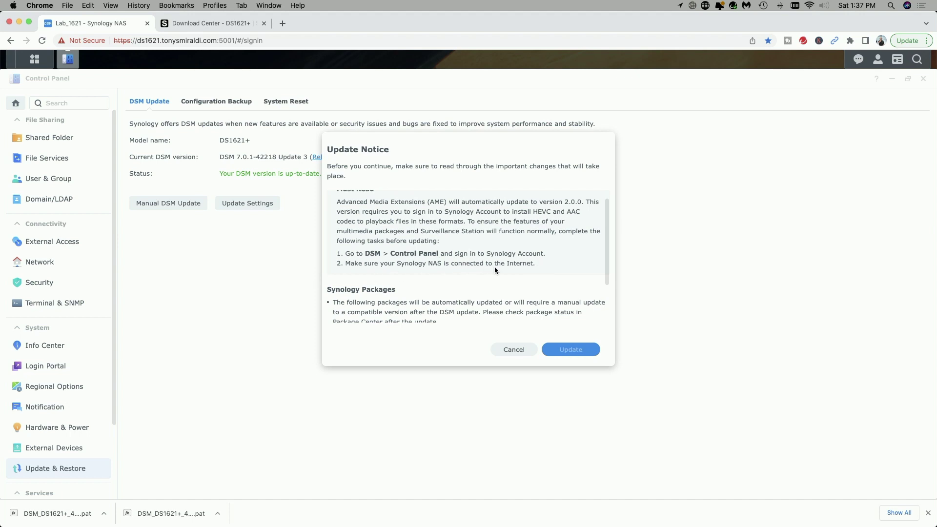
scroll(487, 267, down, 3)
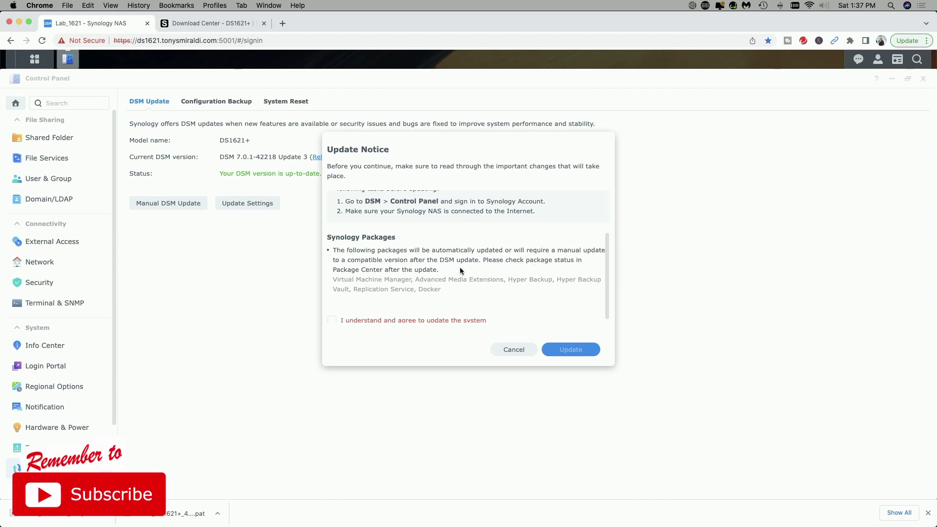
scroll(461, 264, down, 1)
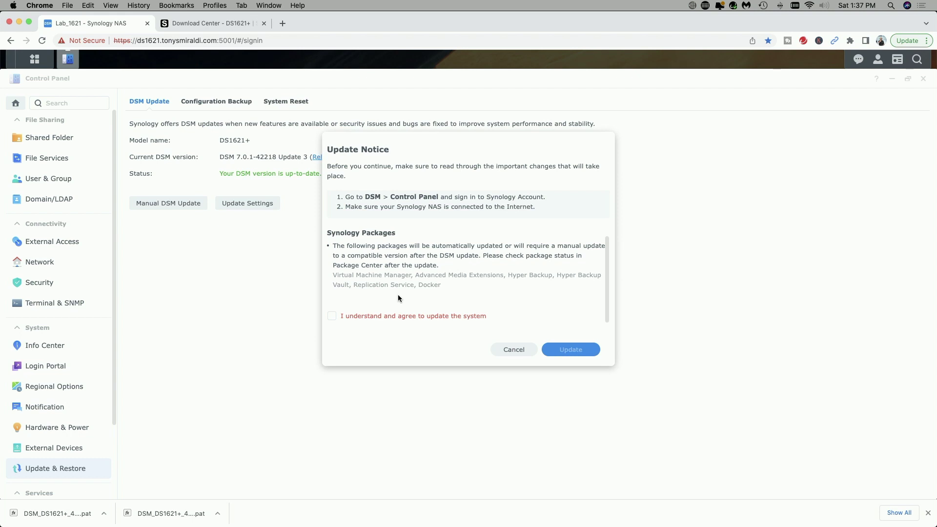
click(332, 317)
click(568, 350)
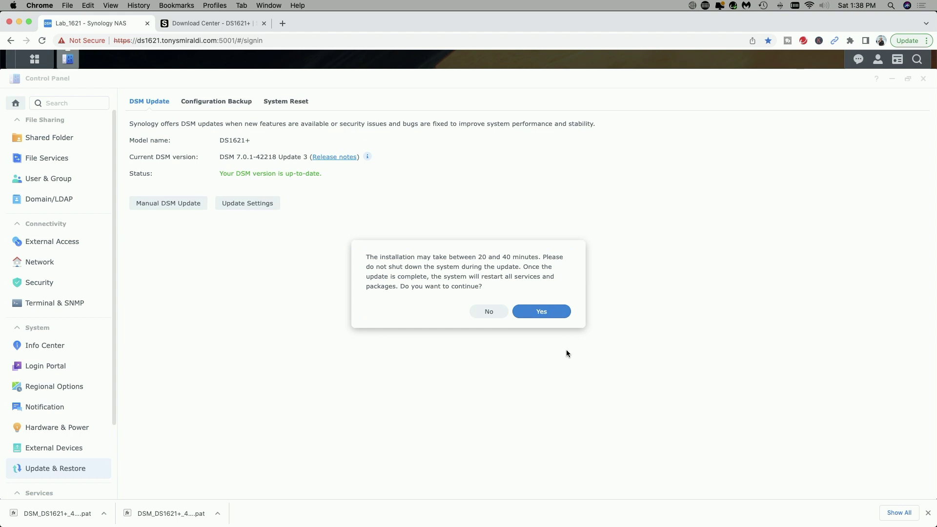
Confirm the 20–40 minute DSM 7.1 installation and wait for the NAS to restart.
click(545, 313)
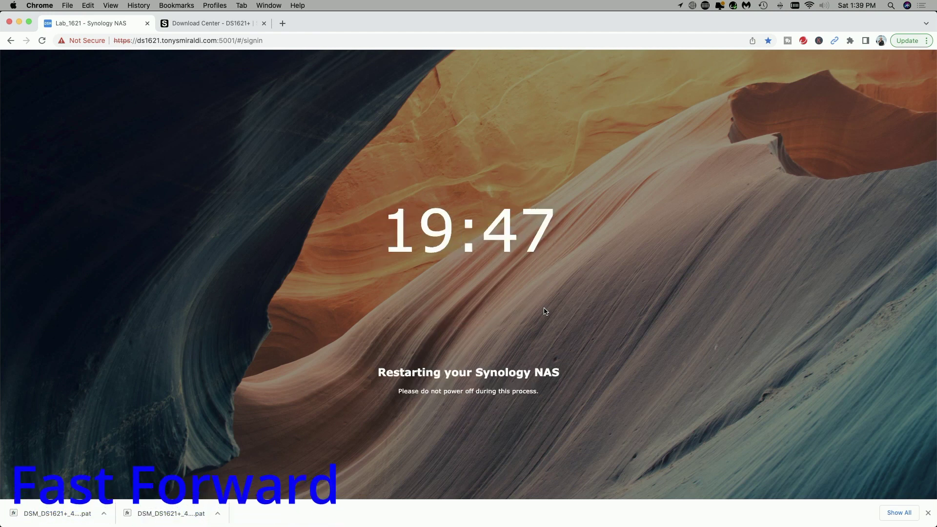
click(581, 75)
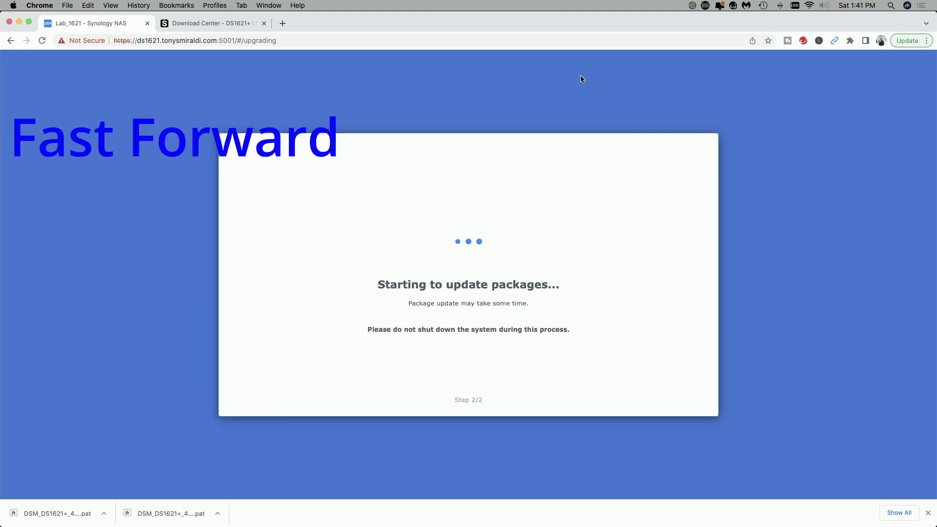
click(928, 512)
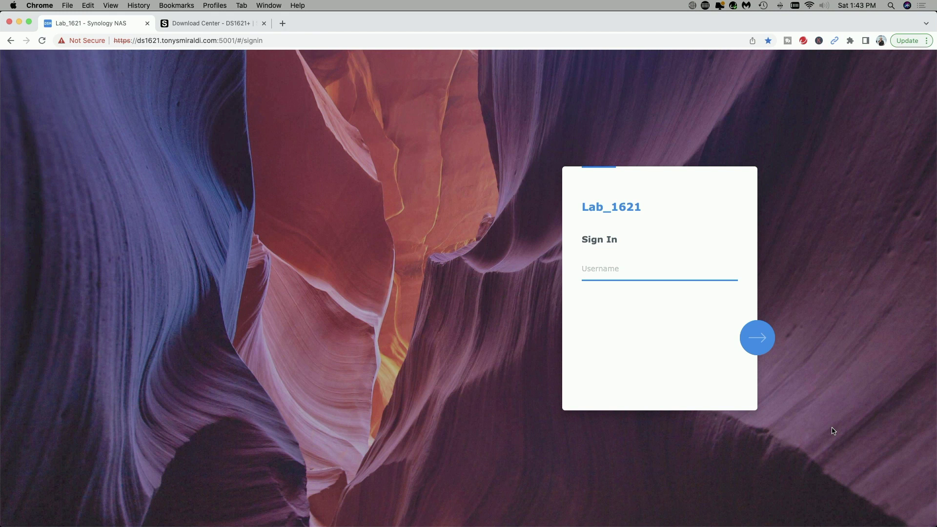
Sign in with the account username and password, then dismiss the Device Analytics prompt.
key(Return)
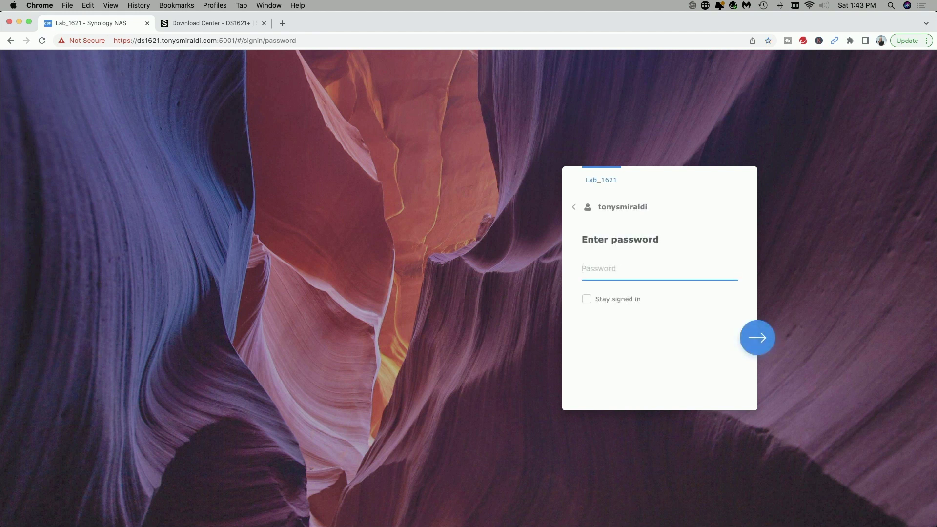
text(••••••••••••••)
key(Return)
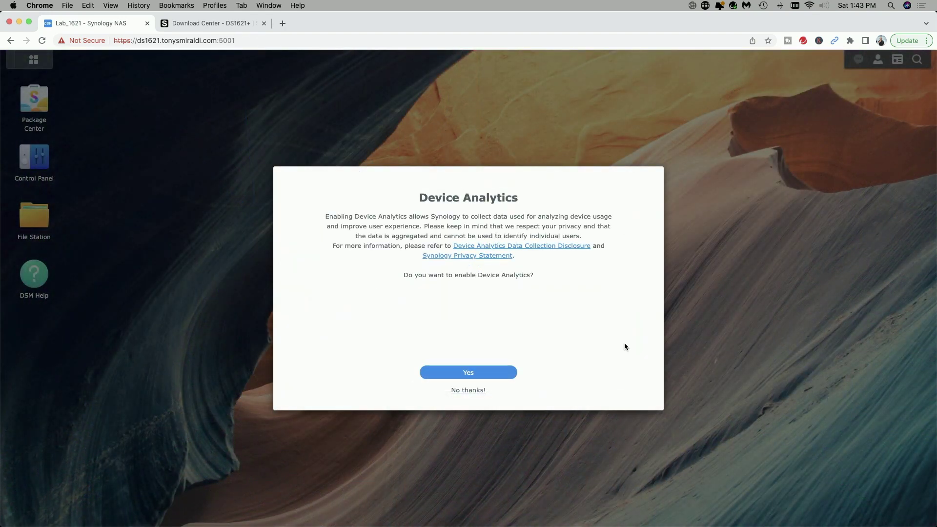
click(470, 393)
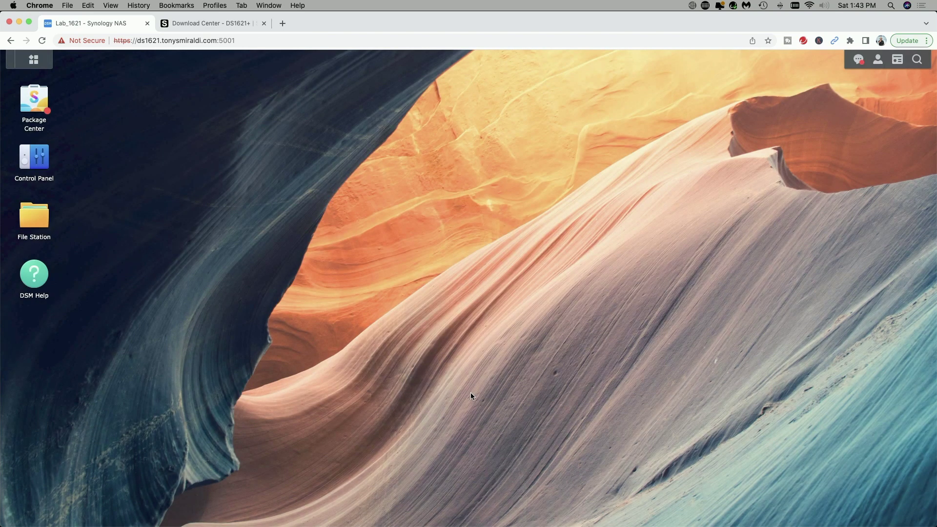
Repair Virtual Machine Manager from Package Center's Installed list, updating it to 2.6.0-12122.
click(40, 105)
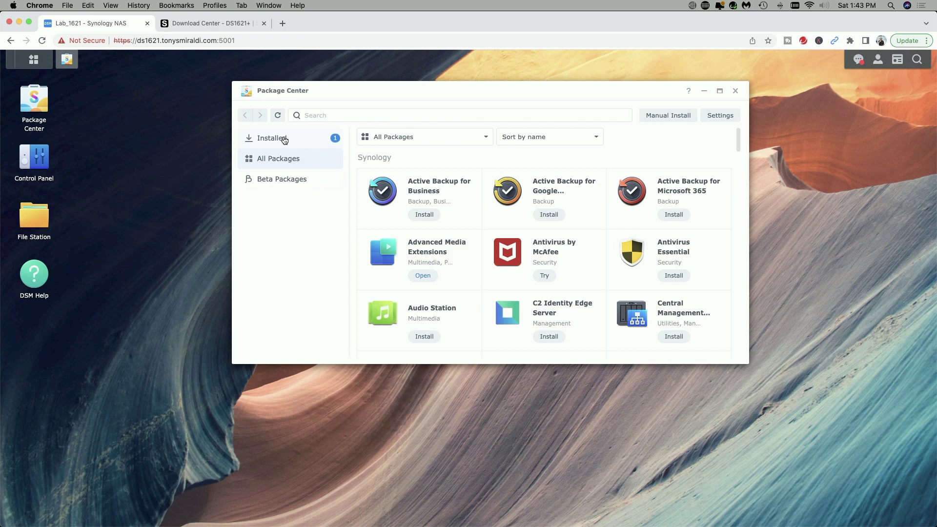
click(283, 140)
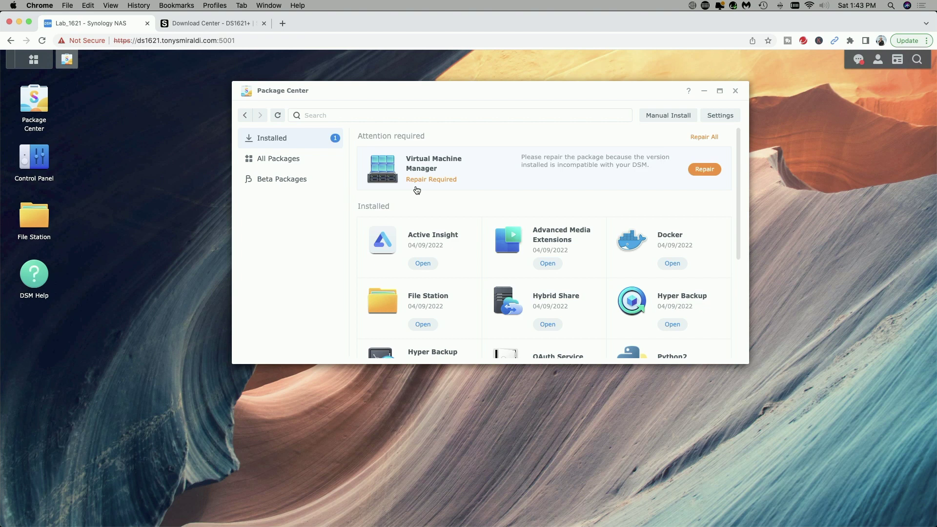
click(707, 170)
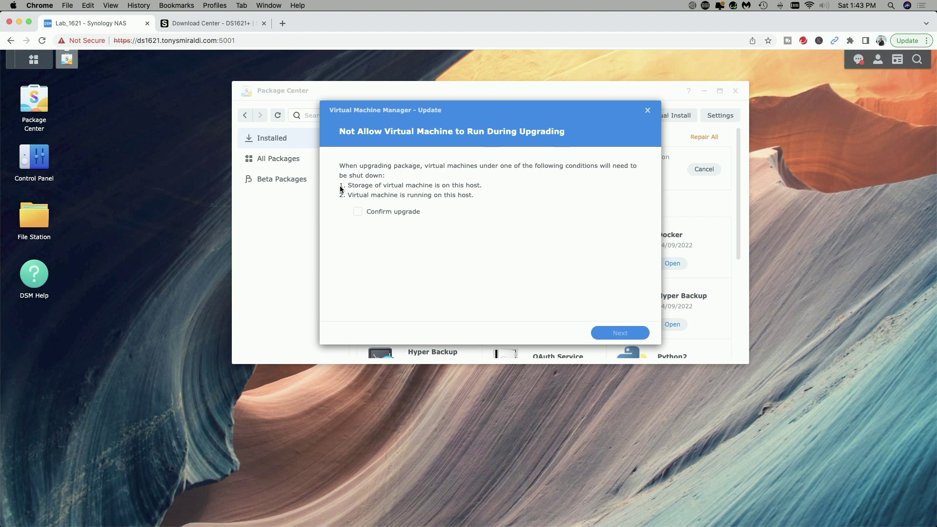
click(357, 214)
click(618, 333)
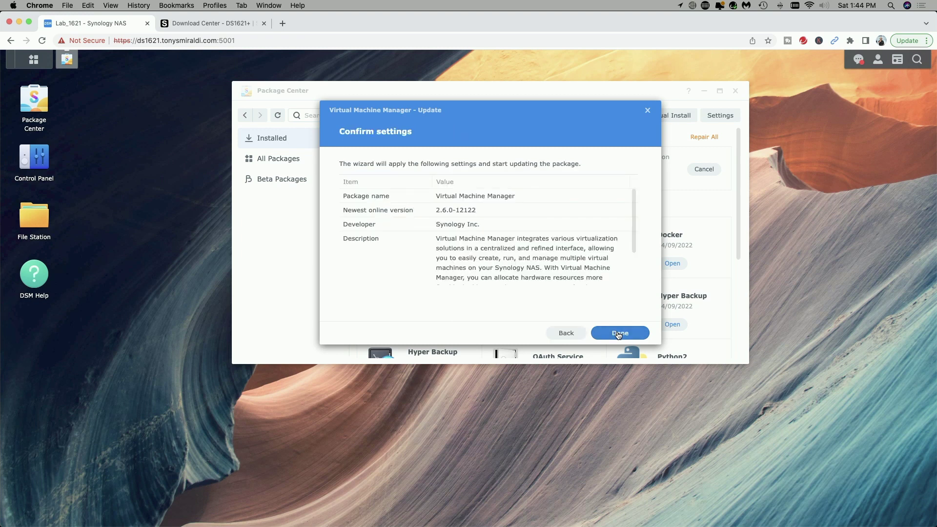
click(618, 334)
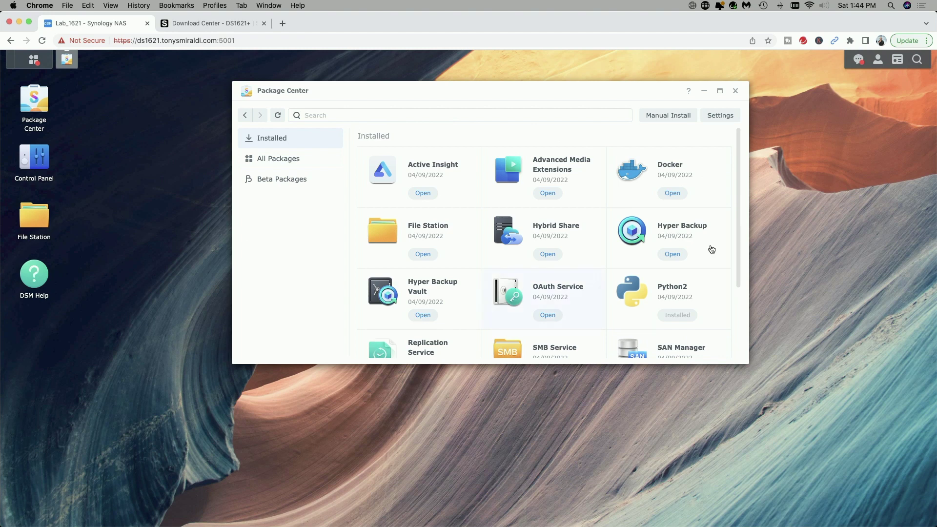
click(735, 90)
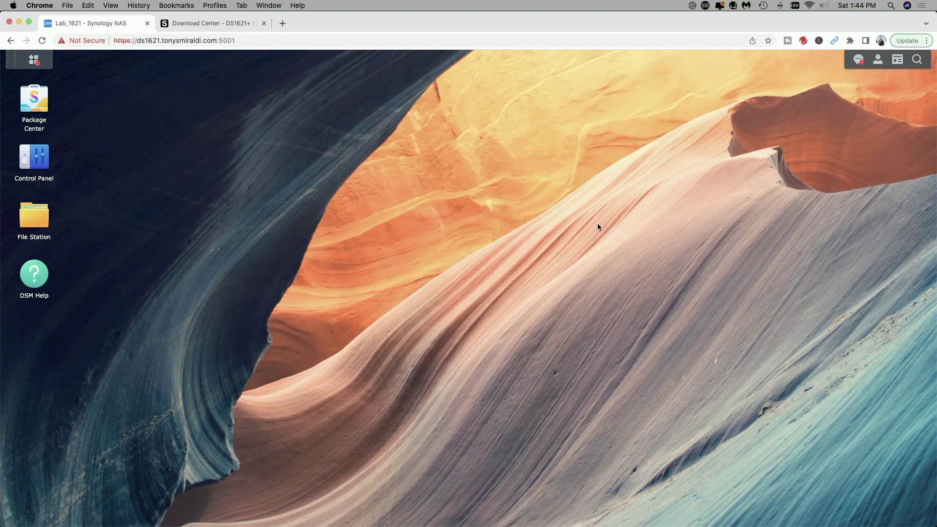
click(34, 61)
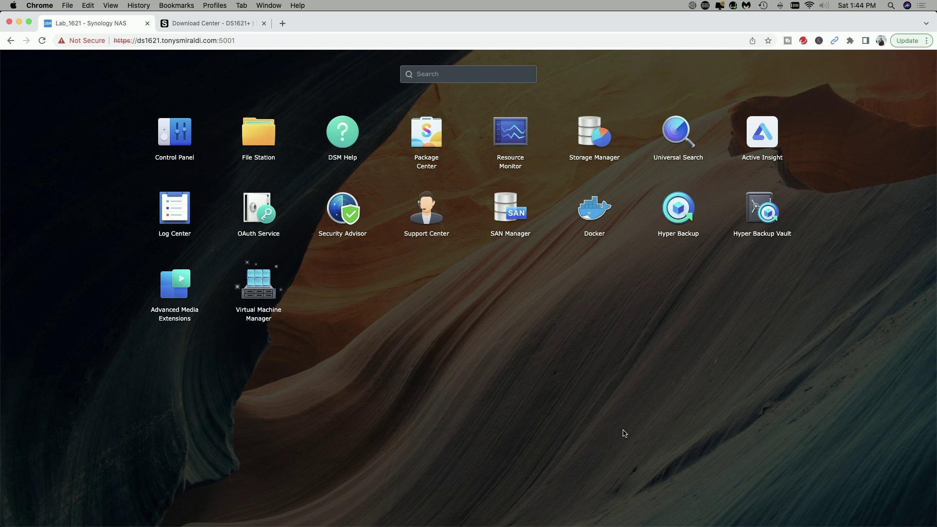
click(253, 292)
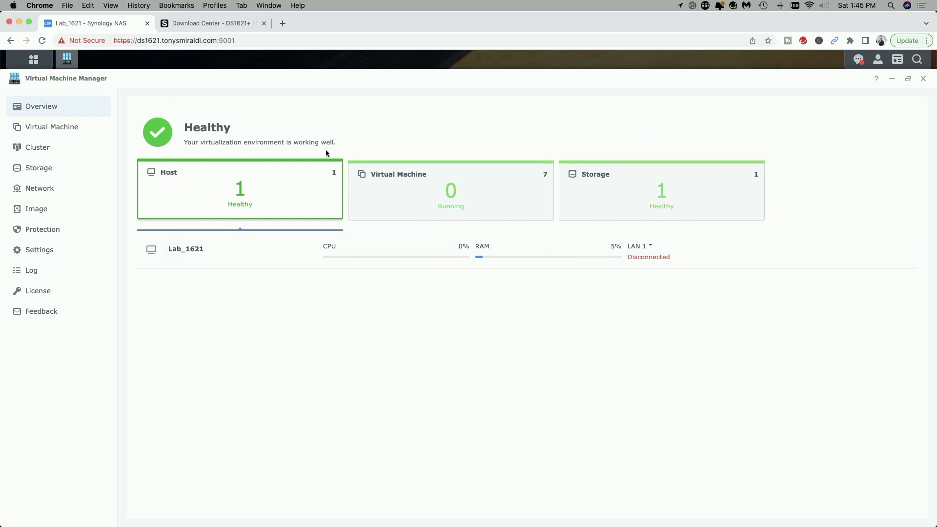
click(47, 132)
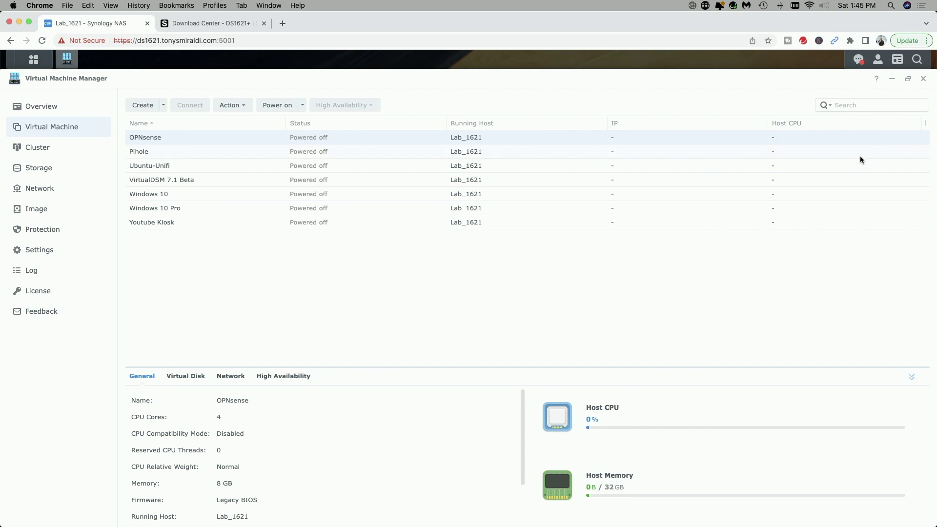
click(923, 78)
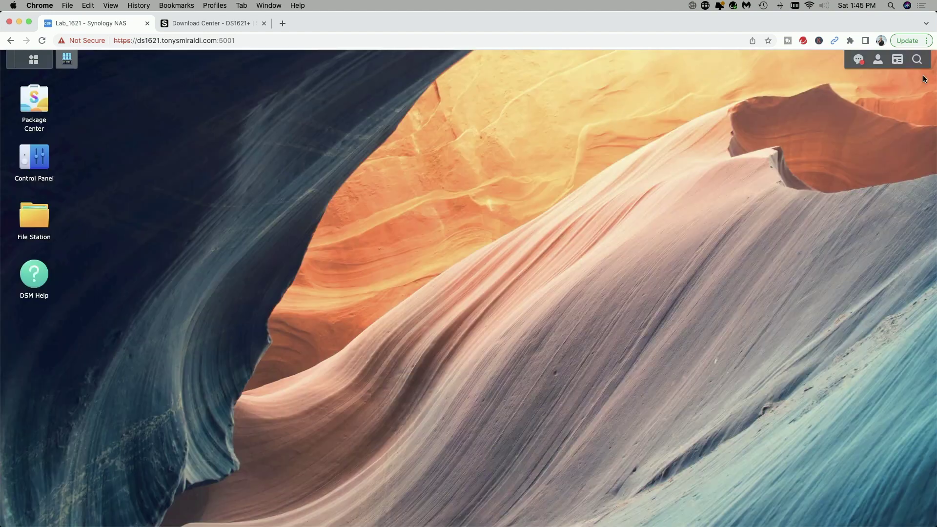
click(858, 59)
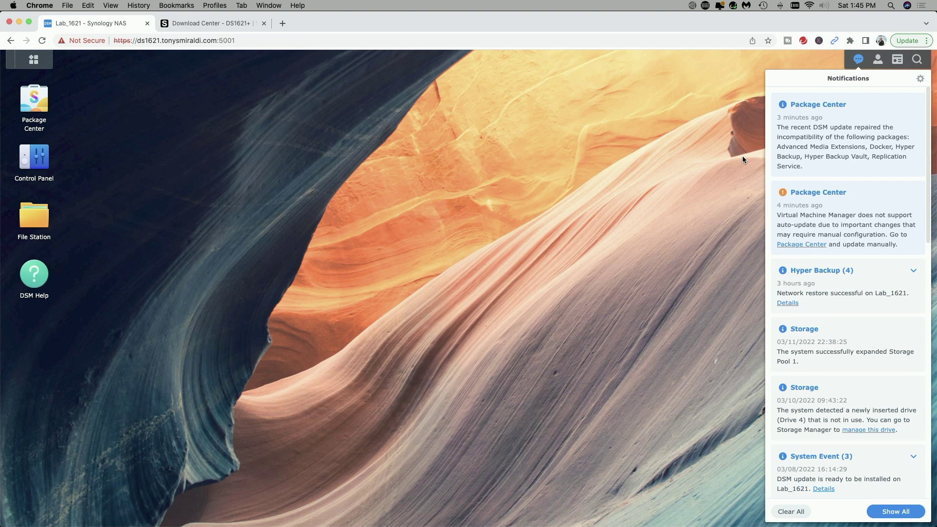
click(742, 158)
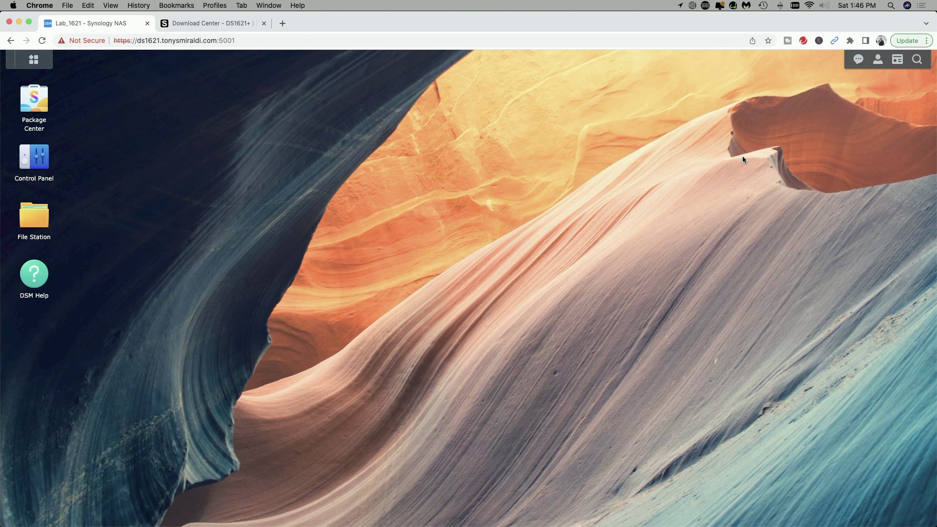
Confirm in Control Panel's Update & Restore that DSM 7.1-42661 is up-to-date.
click(30, 157)
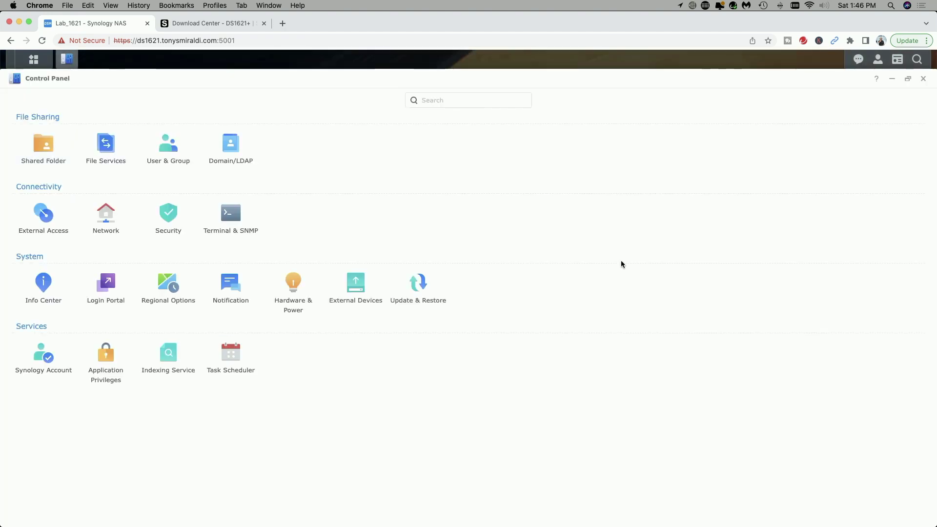
click(416, 291)
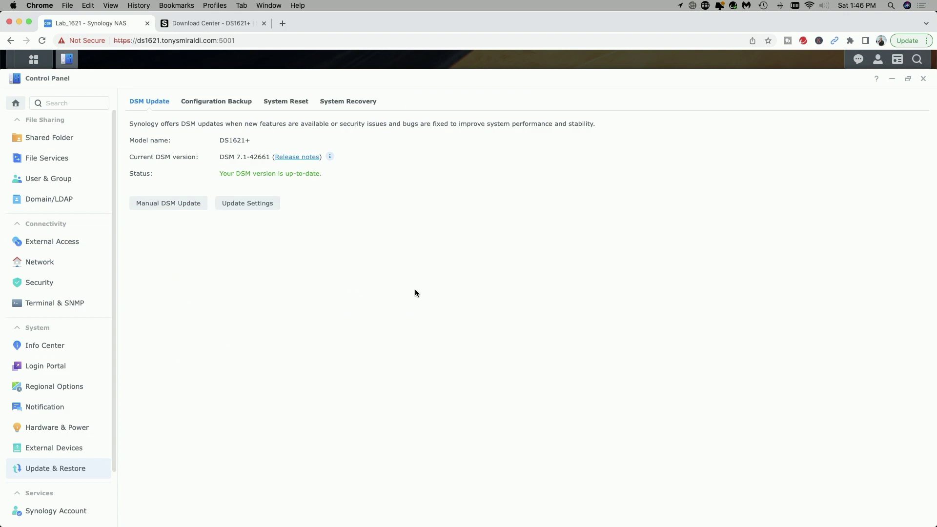